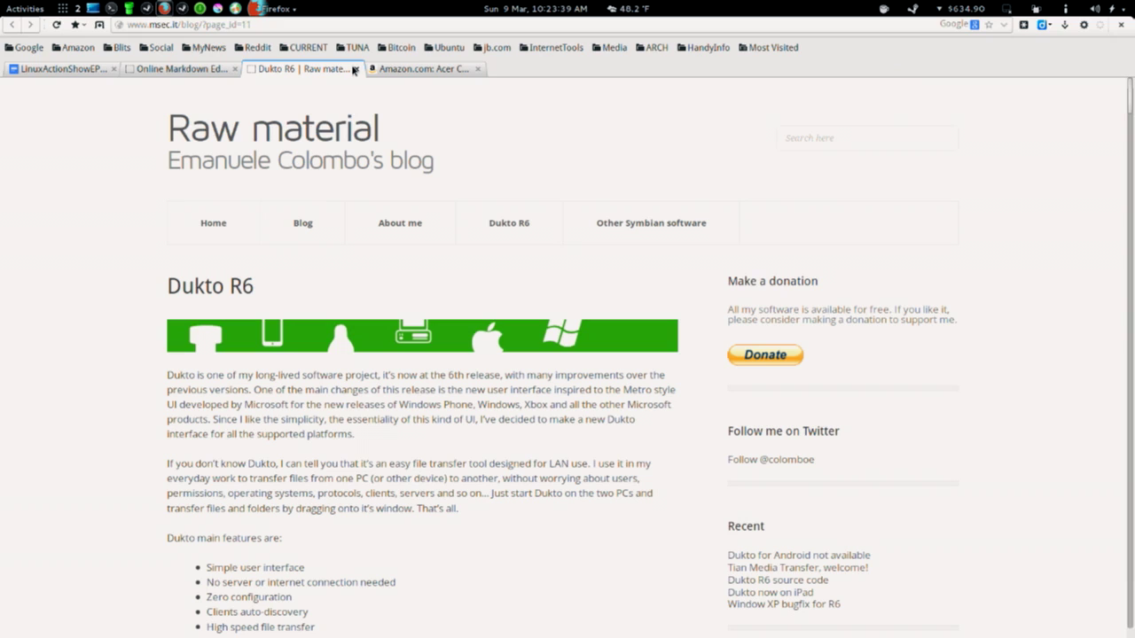
# Step: Move the browser window out of the way, place the Dukto window near the middle of the desktop and make it taller
pyautogui.moveTo(768, 7); pyautogui.dragTo(743, 139)
pyautogui.click(1036, 129)
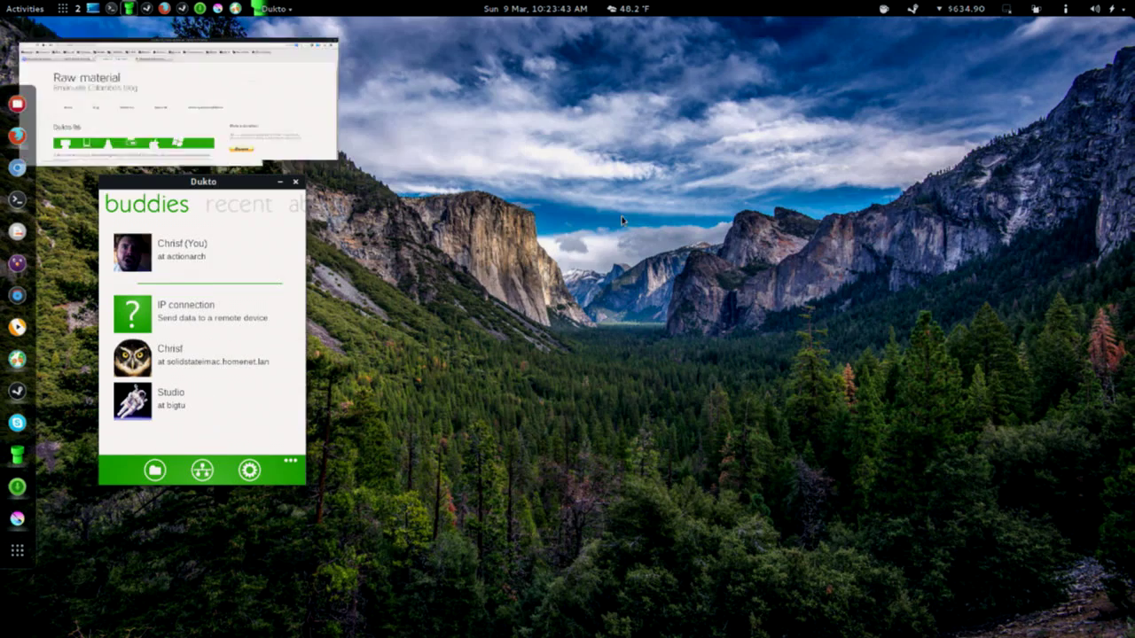
pyautogui.moveTo(223, 184); pyautogui.dragTo(692, 100)
pyautogui.moveTo(774, 404); pyautogui.dragTo(762, 519)
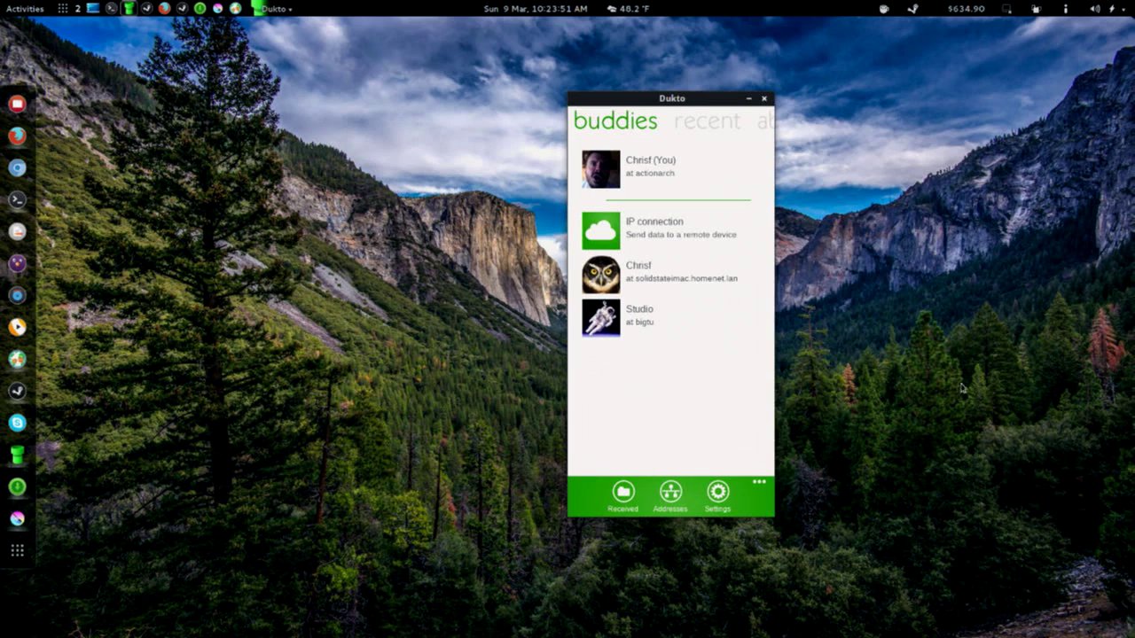
# Step: View Dukto's recent and about pages and return to the buddies list
pyautogui.click(723, 120)
pyautogui.click(746, 128)
pyautogui.click(640, 131)
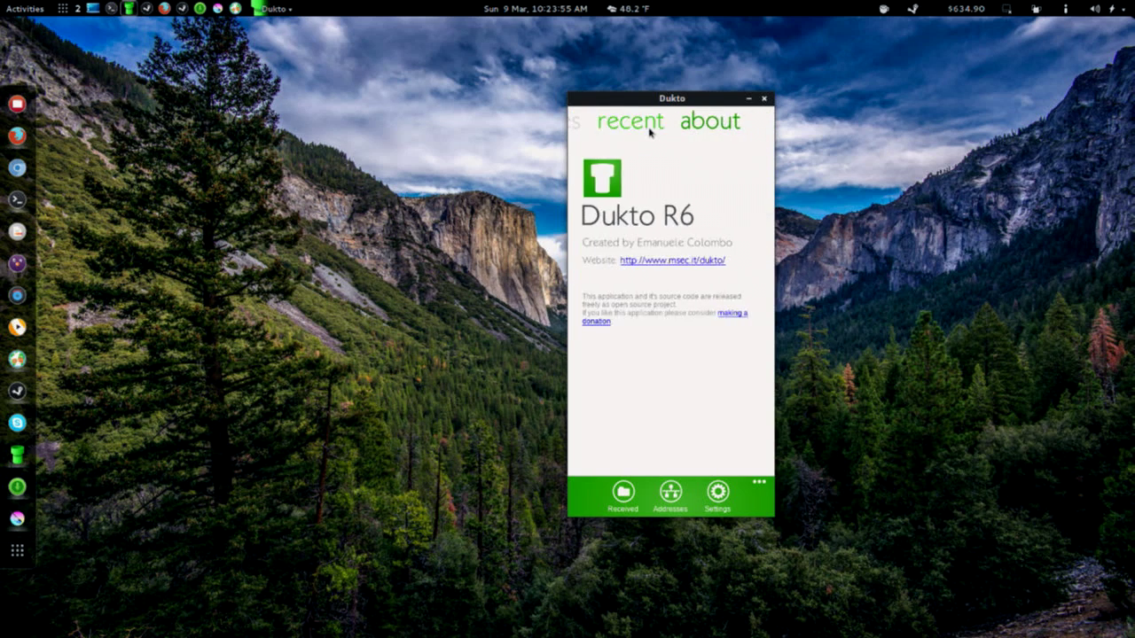
pyautogui.click(593, 131)
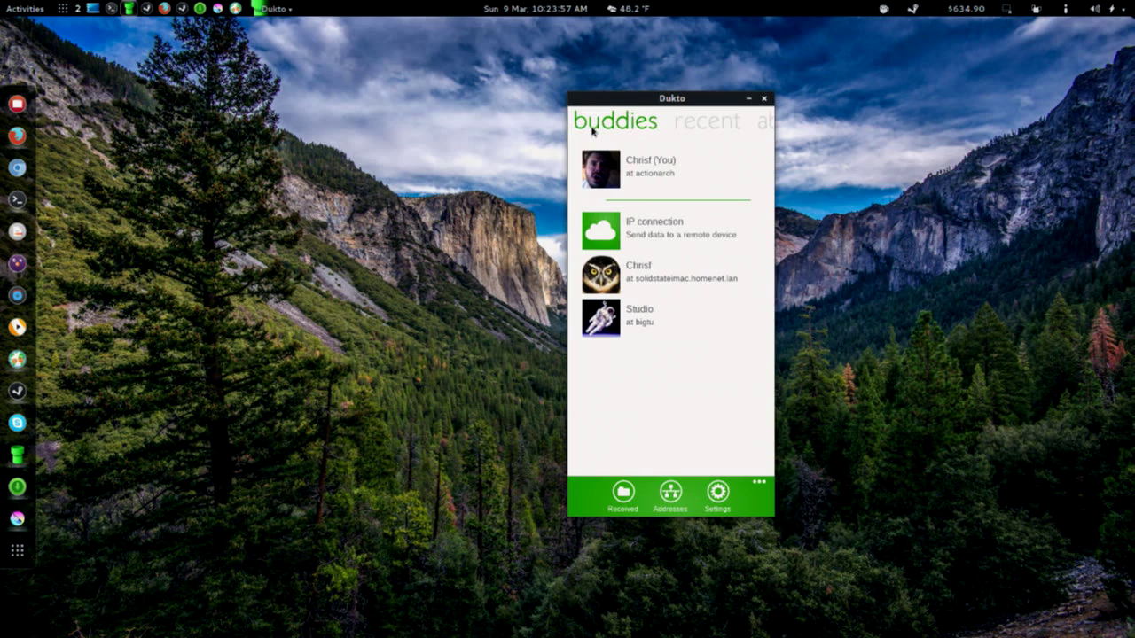
# Step: Examine the received-file folder and theme colour options in Dukto's settings, and return to the buddies list
pyautogui.moveTo(641, 98); pyautogui.dragTo(818, 89)
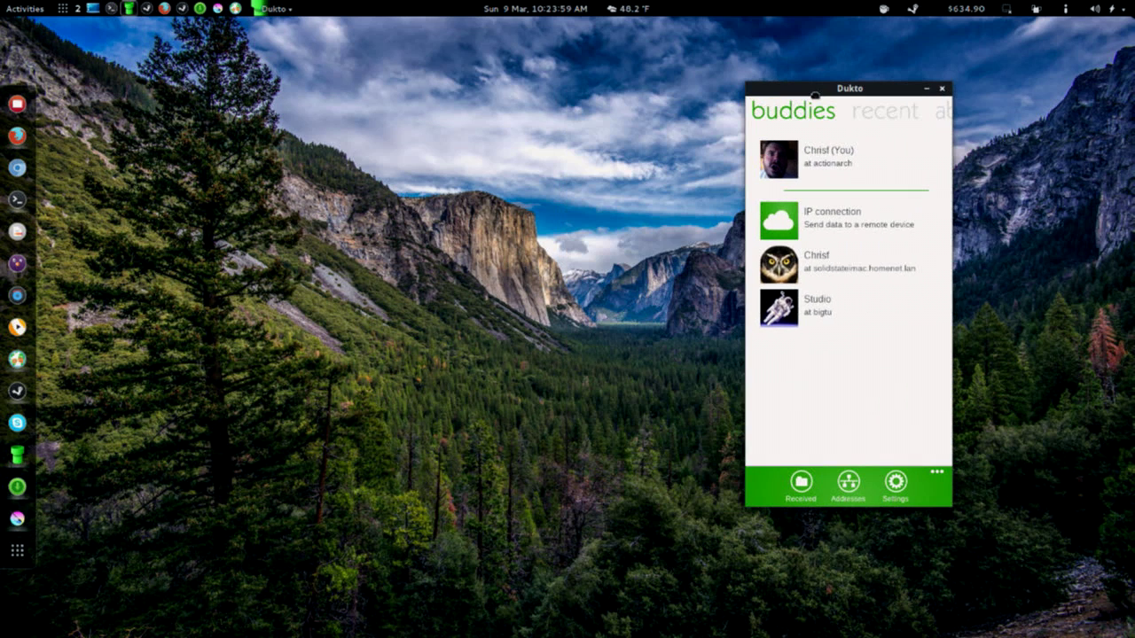
pyautogui.click(896, 483)
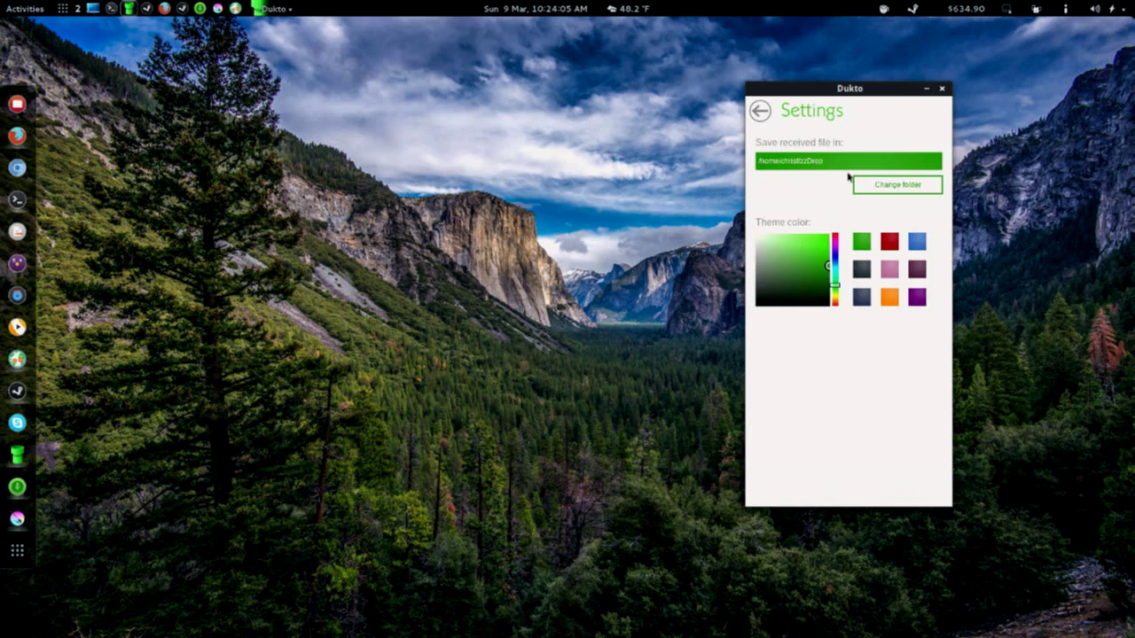
pyautogui.click(760, 112)
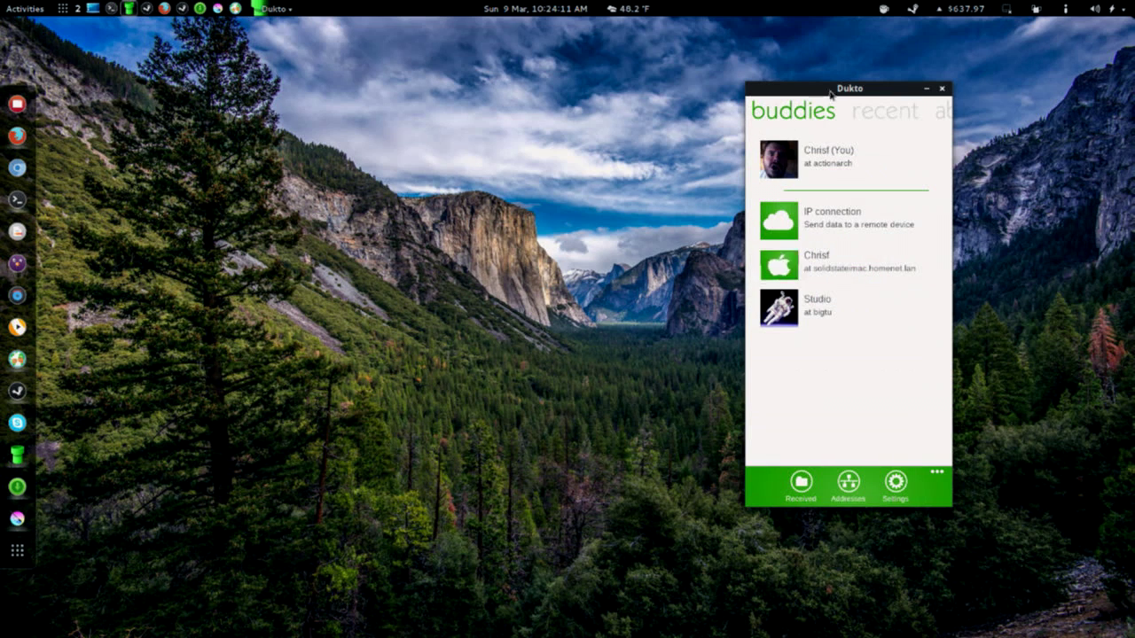
# Step: Open the file manager at the home folder and narrow its window to fit beside the Dukto window
pyautogui.moveTo(826, 101); pyautogui.dragTo(867, 101)
pyautogui.click(17, 104)
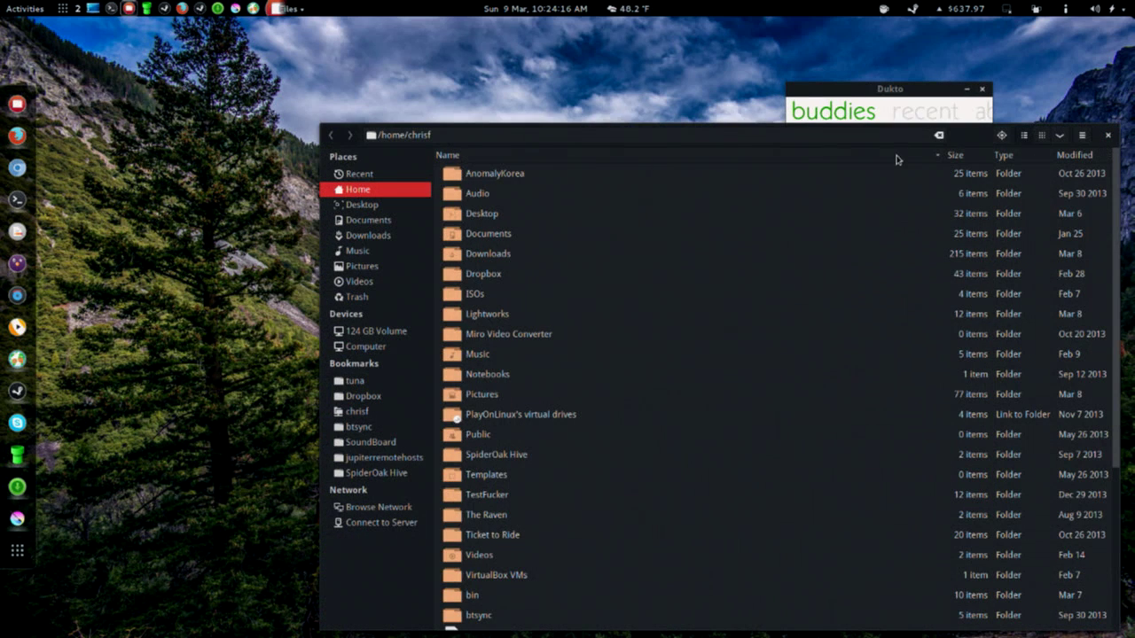
pyautogui.click(1082, 134)
pyautogui.click(893, 137)
pyautogui.moveTo(1093, 128); pyautogui.dragTo(795, 78)
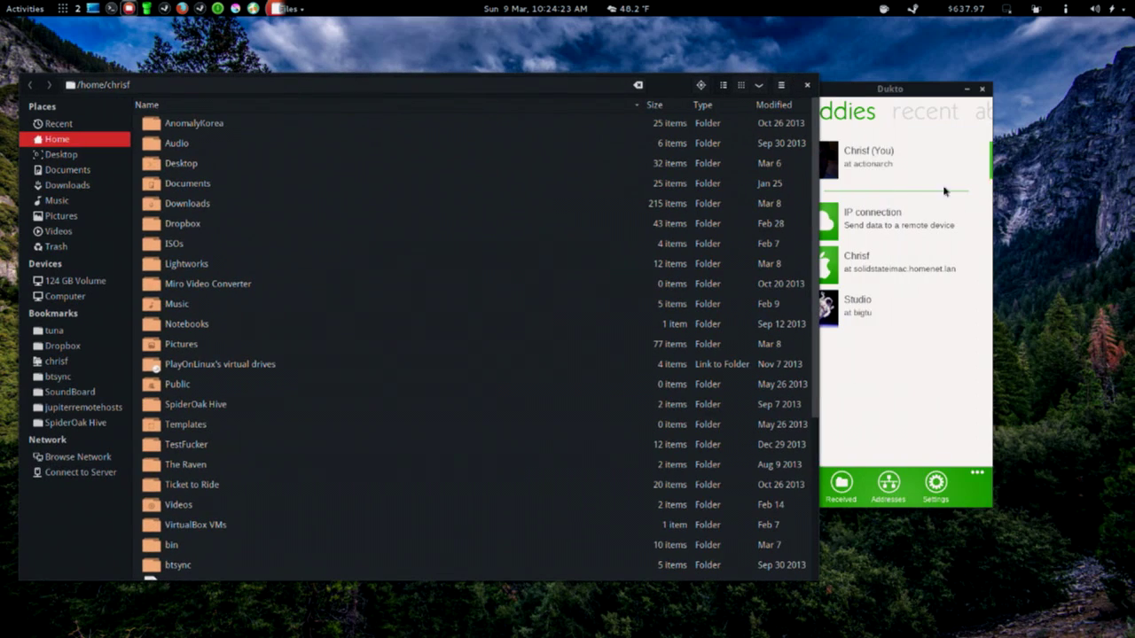
pyautogui.moveTo(820, 265); pyautogui.dragTo(725, 261)
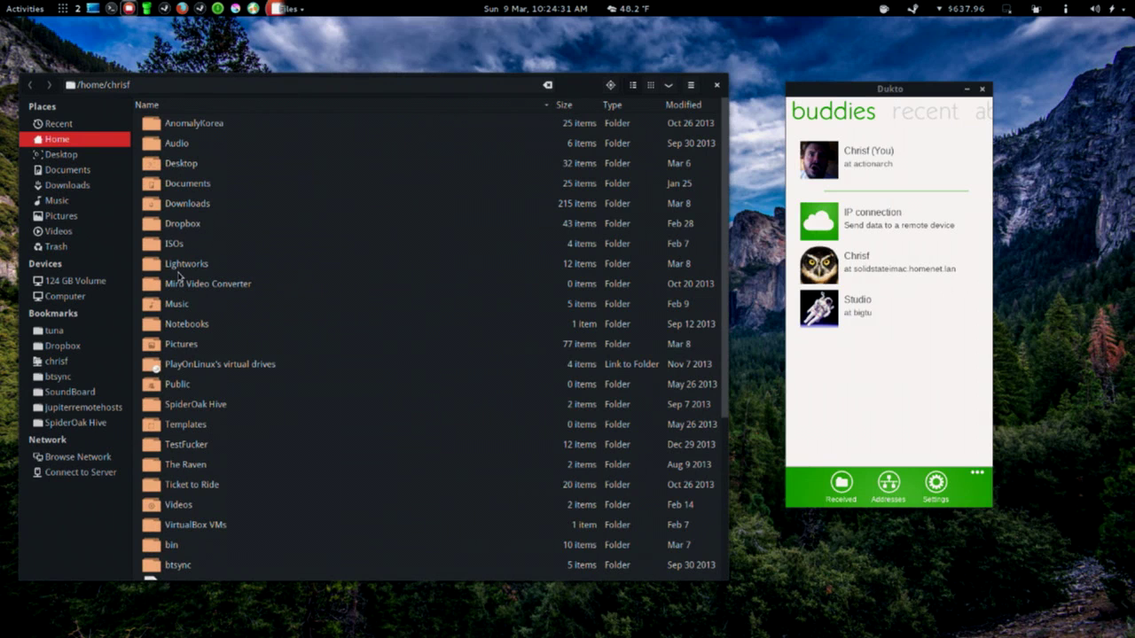
# Step: Open the Pictures folder and look through the buddies list in Dukto on the receiving computer
pyautogui.doubleClick(180, 345)
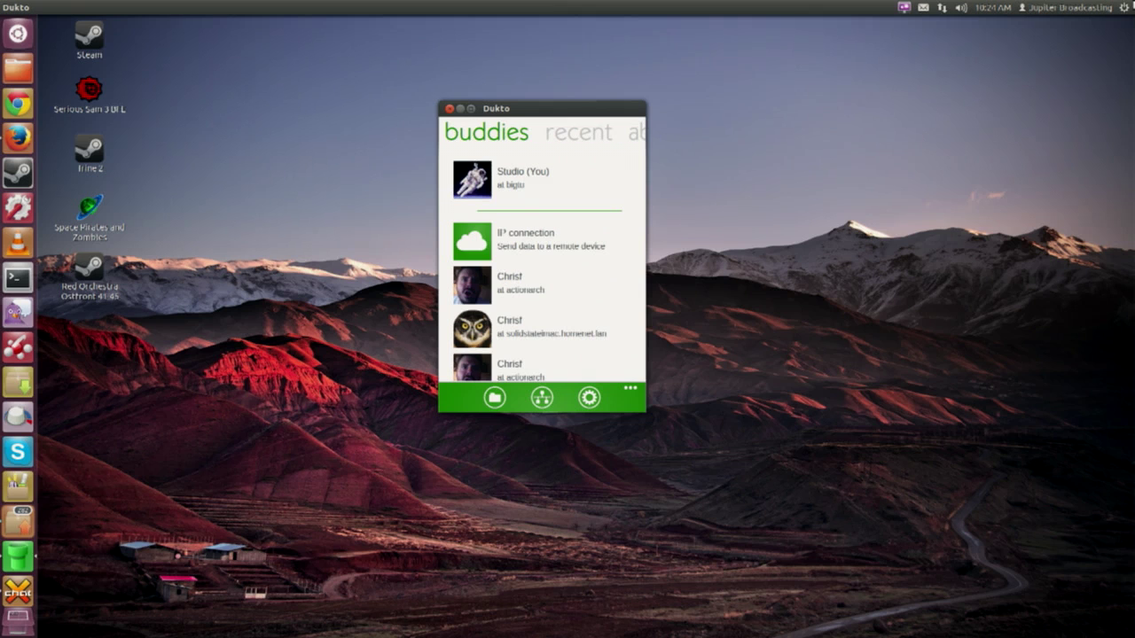
pyautogui.scroll(-1, 619, 329)
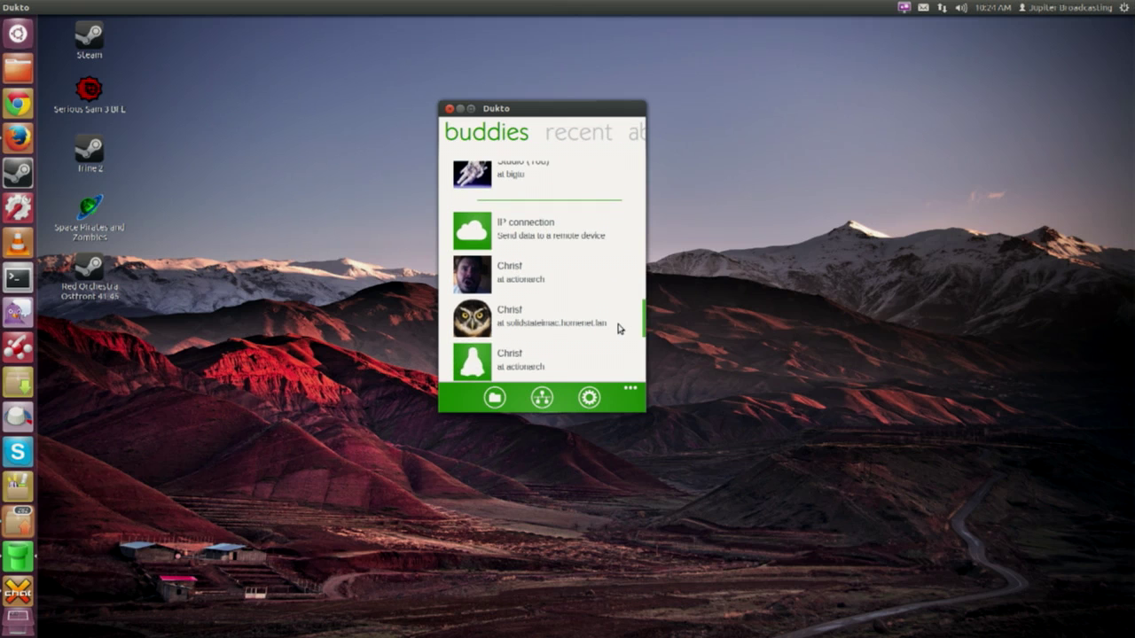
pyautogui.scroll(1, 619, 329)
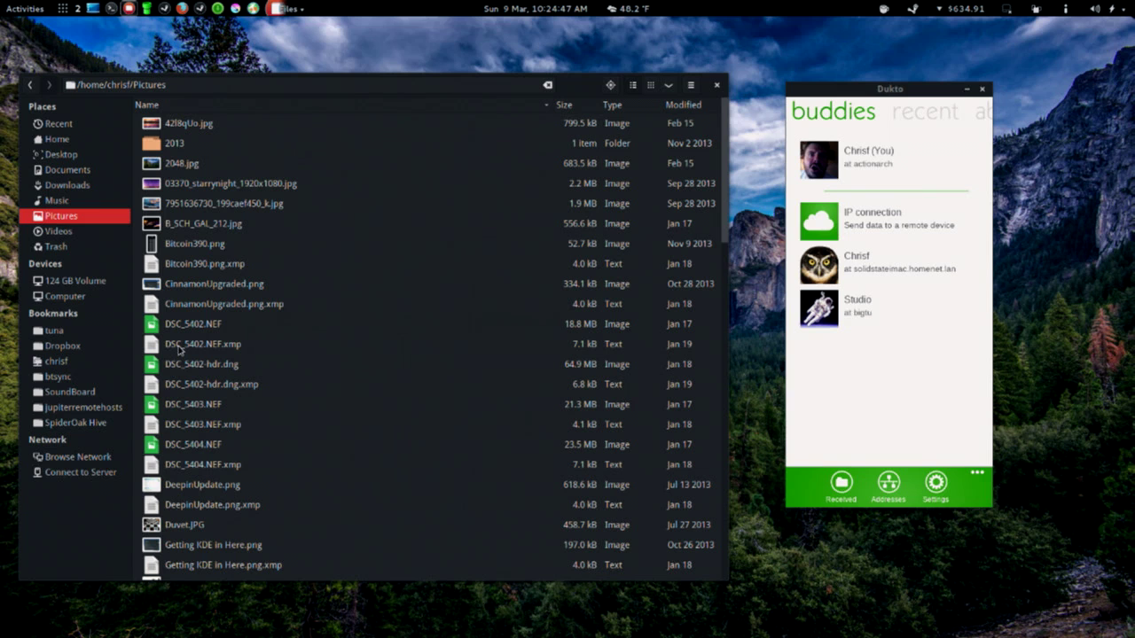
pyautogui.doubleClick(200, 205)
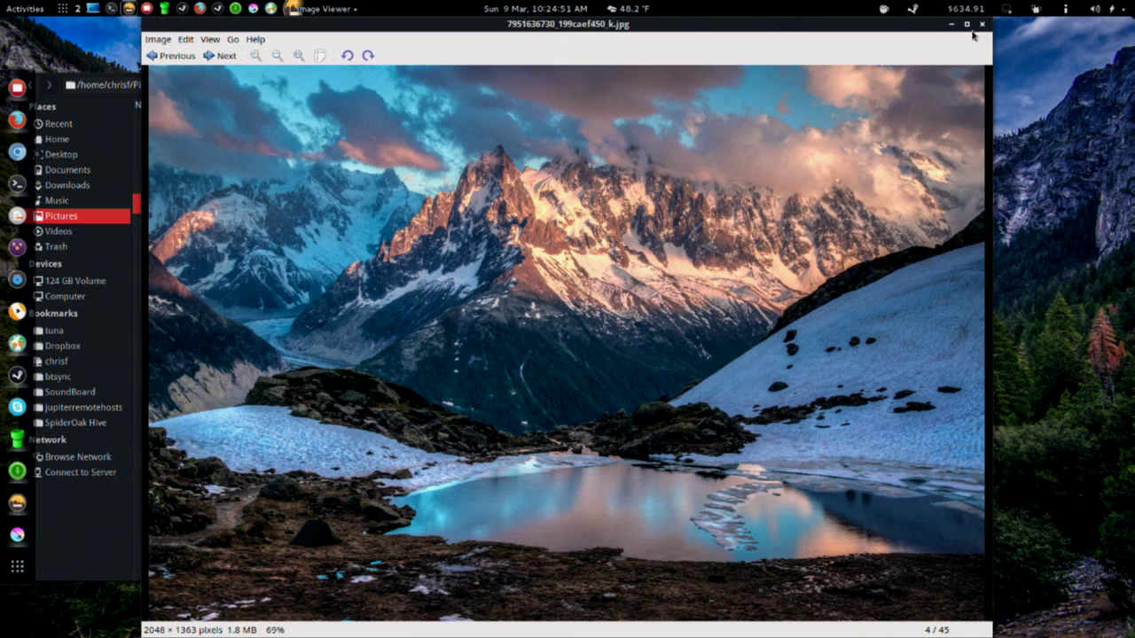
pyautogui.click(985, 25)
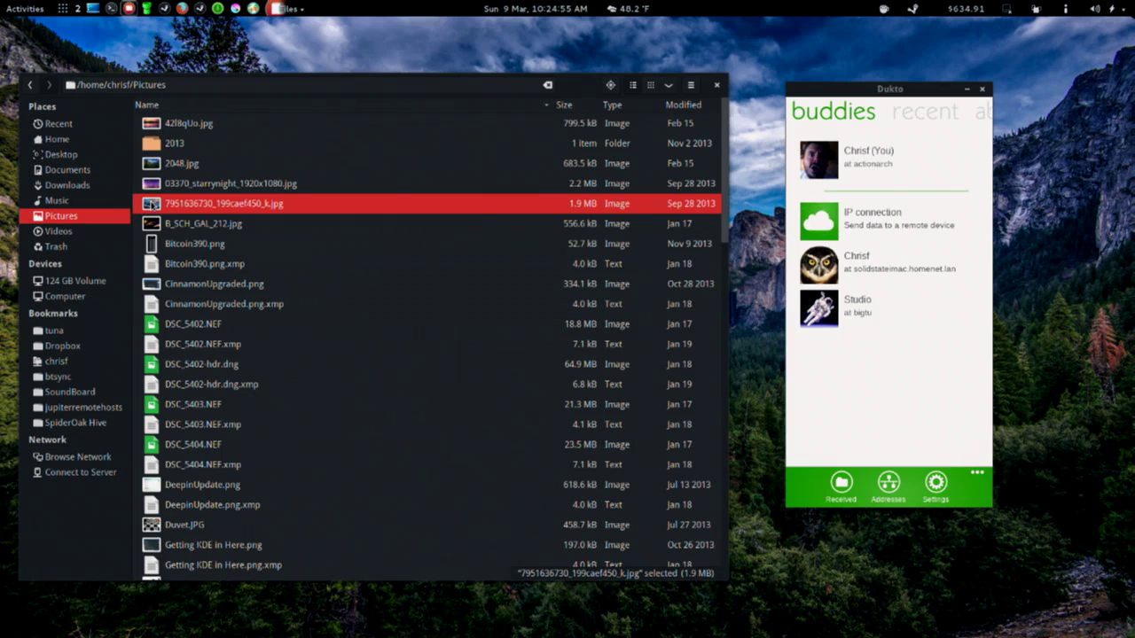
pyautogui.click(255, 172)
pyautogui.click(245, 197)
pyautogui.doubleClick(245, 184)
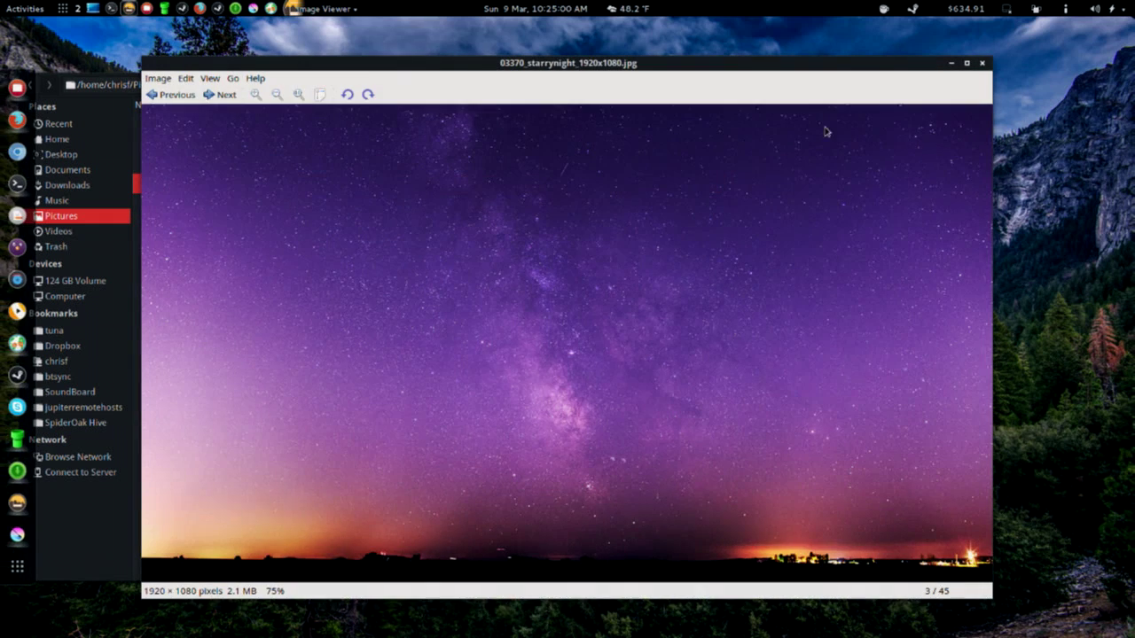
pyautogui.click(982, 63)
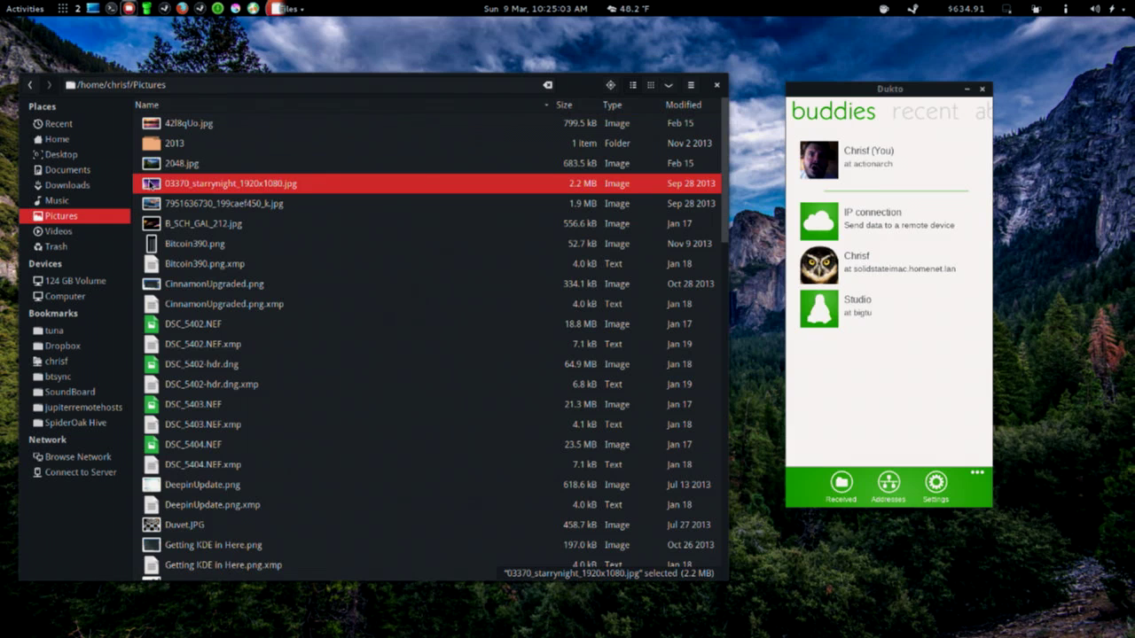
# Step: Send 03370_starrynight_1920x1080.jpg from the Pictures folder to the Studio buddy at bigtu through Dukto
pyautogui.moveTo(177, 186); pyautogui.dragTo(838, 317)
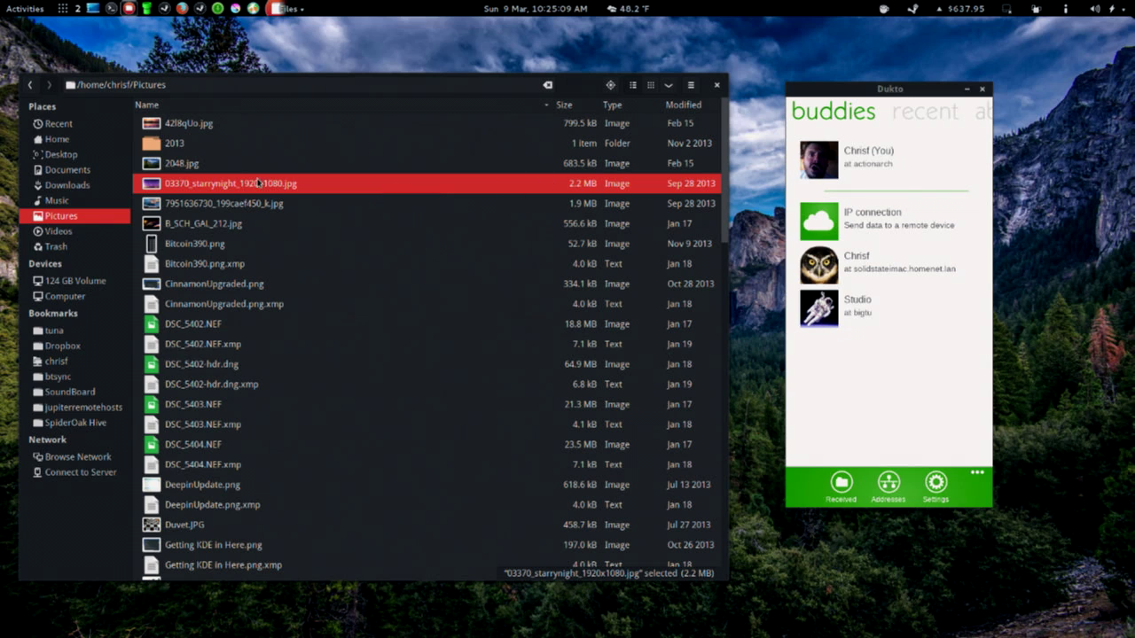
pyautogui.click(887, 301)
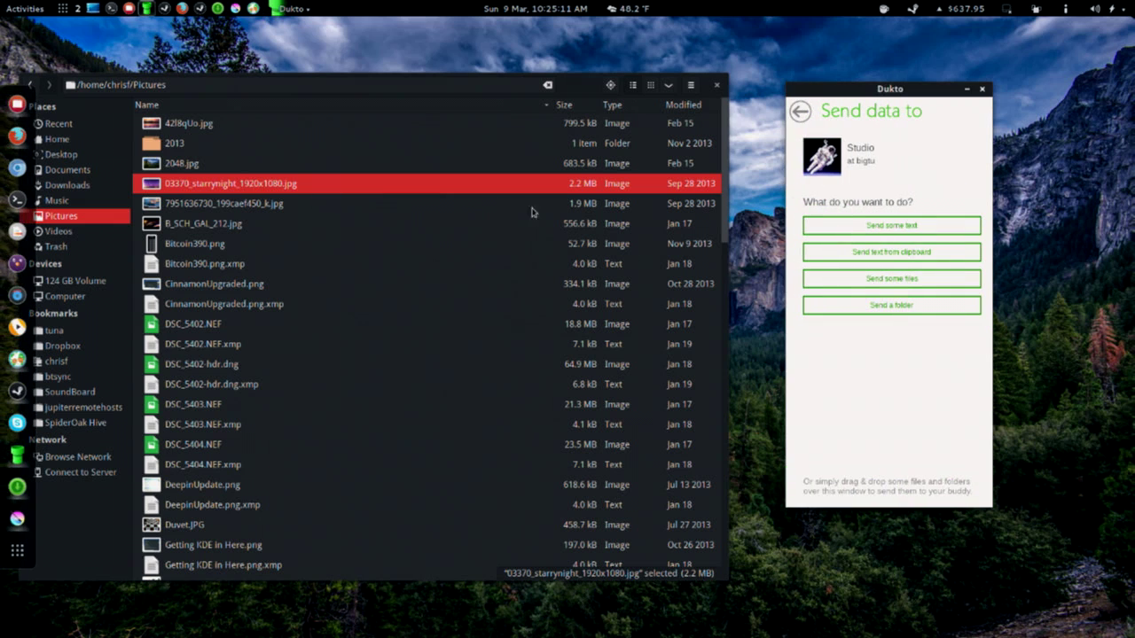
pyautogui.moveTo(248, 188); pyautogui.dragTo(895, 189)
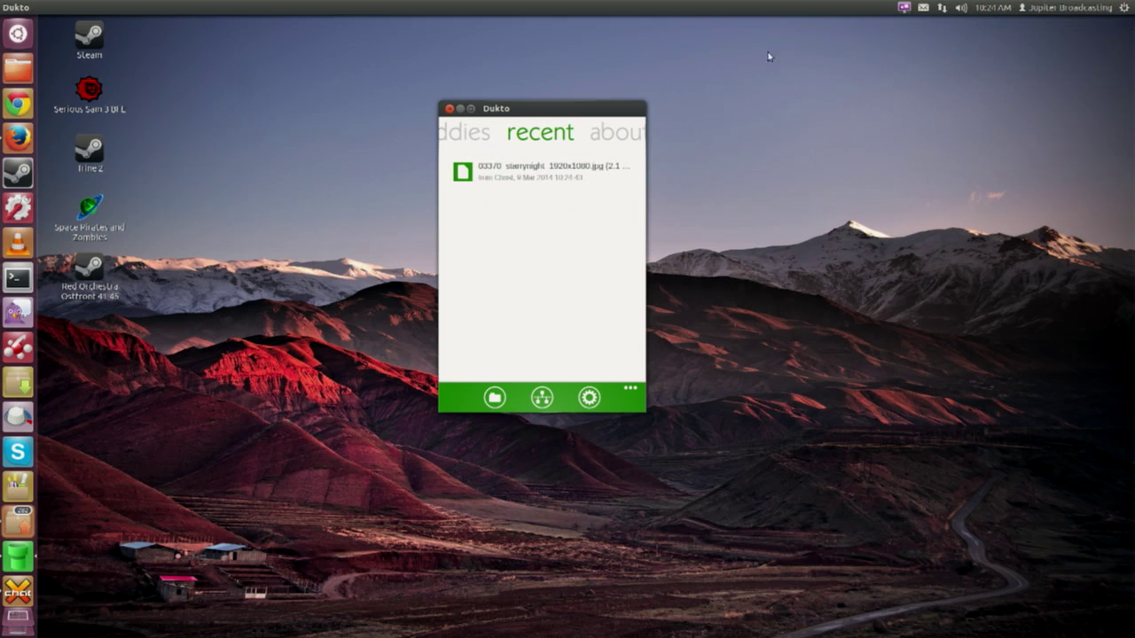
# Step: Open the received starry night image on the receiving computer and close its viewer windows
pyautogui.click(572, 174)
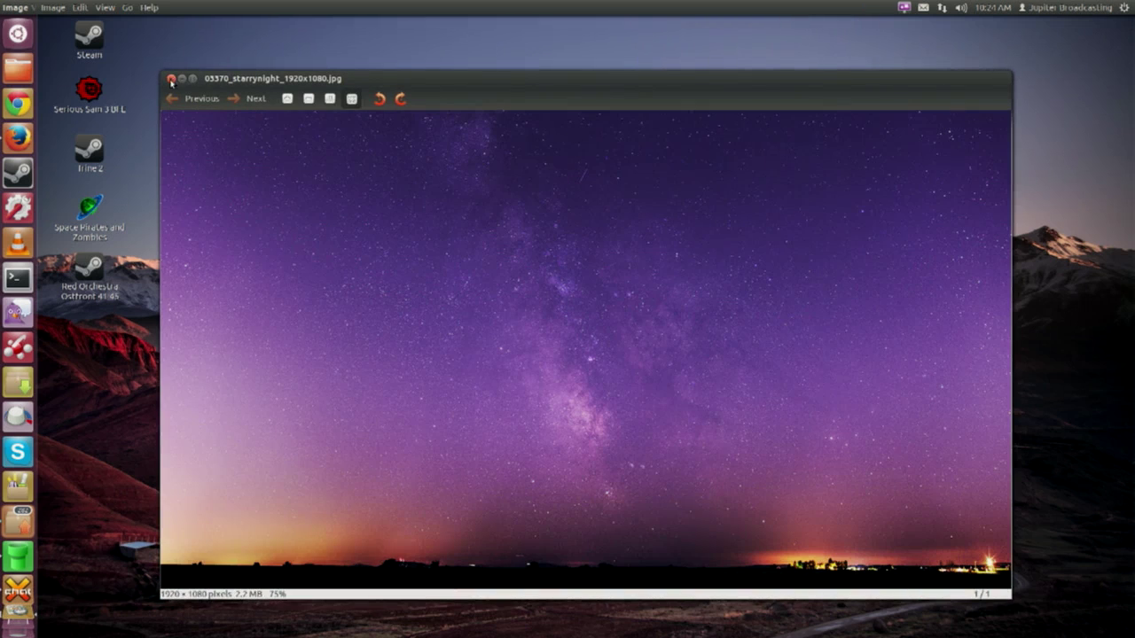
pyautogui.click(181, 103)
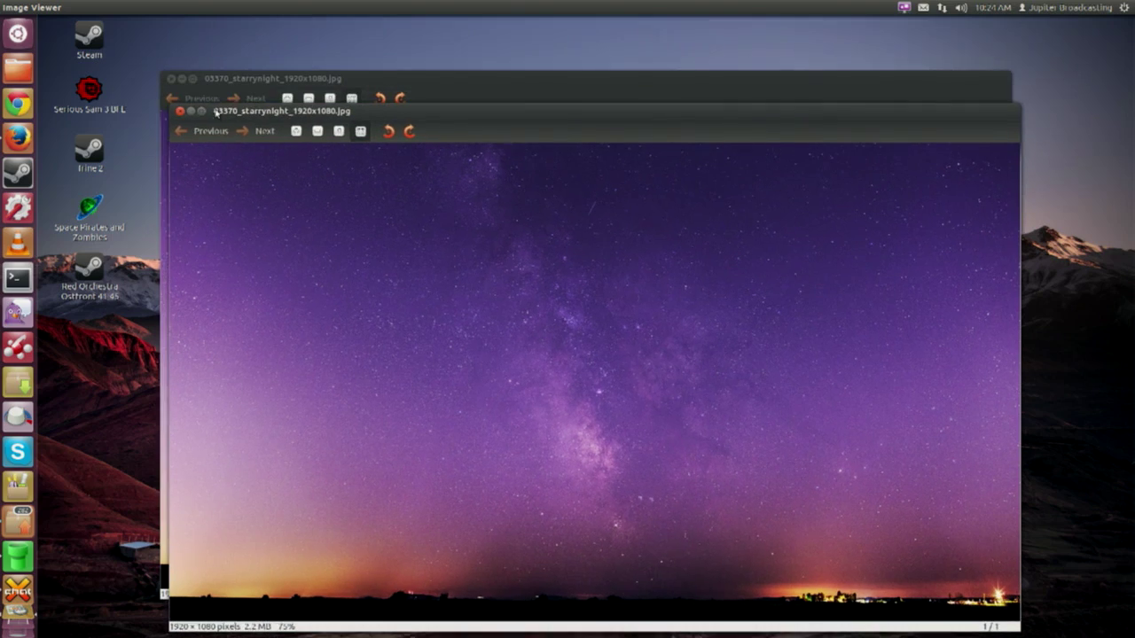
pyautogui.click(181, 110)
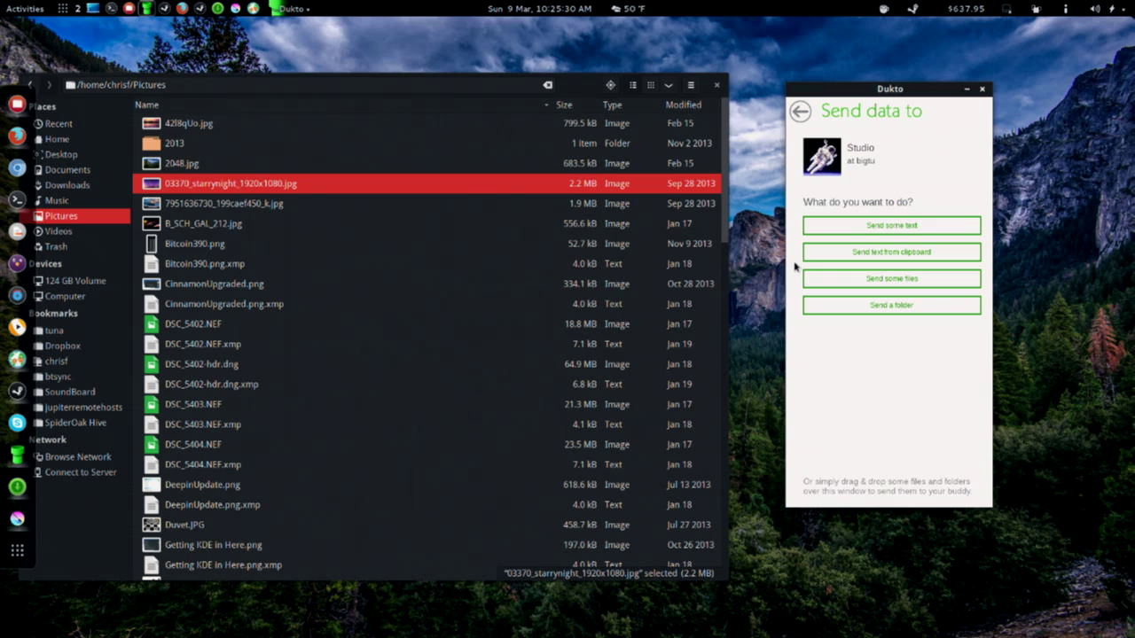
# Step: Send the clipboard contents to Studio as a text snippet, and copy the received snippet to the clipboard on the receiving computer
pyautogui.click(908, 229)
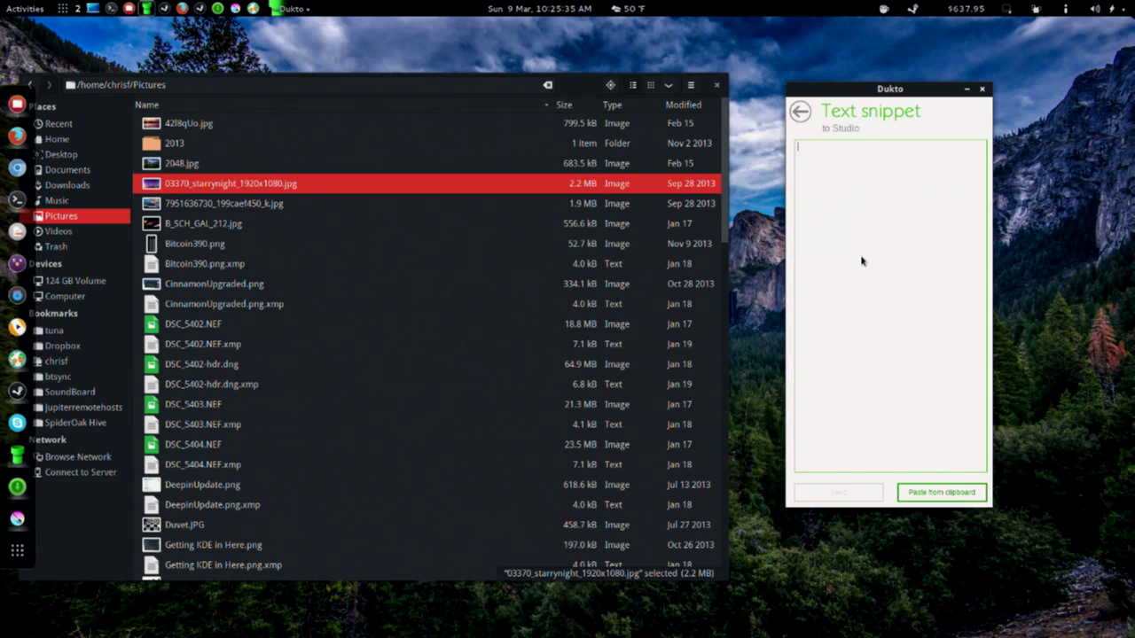
pyautogui.click(926, 489)
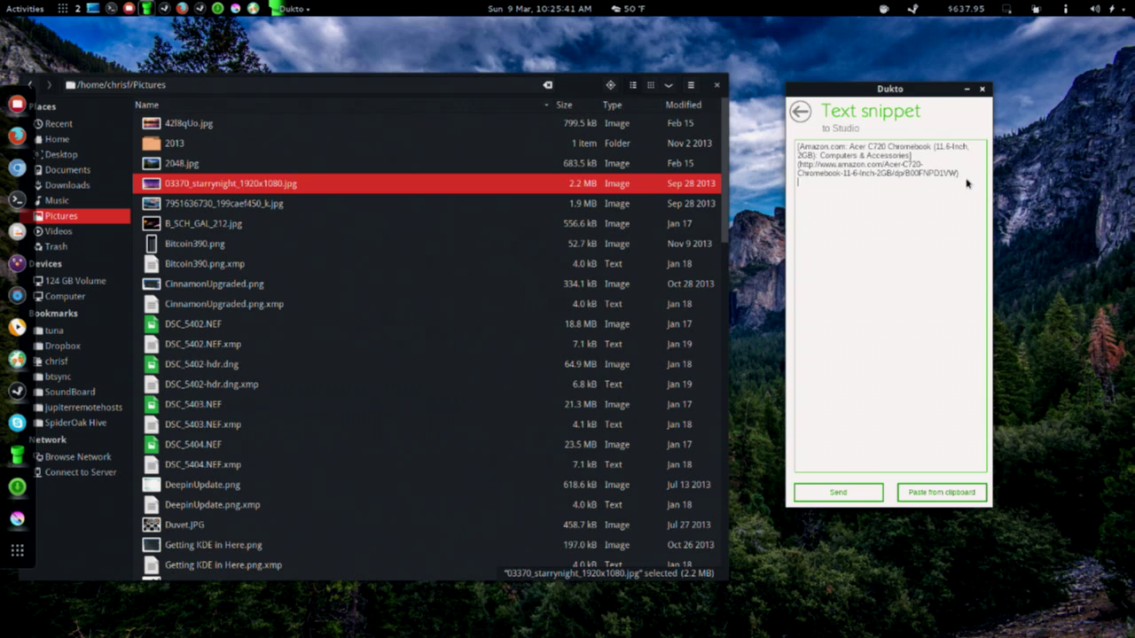
pyautogui.click(861, 490)
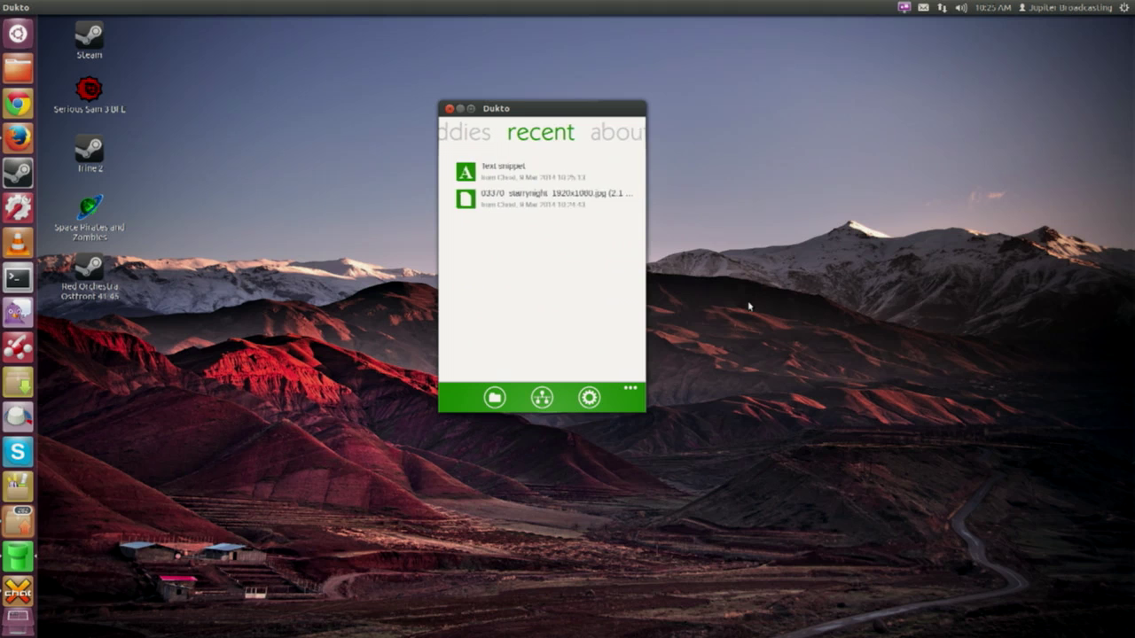
pyautogui.click(523, 178)
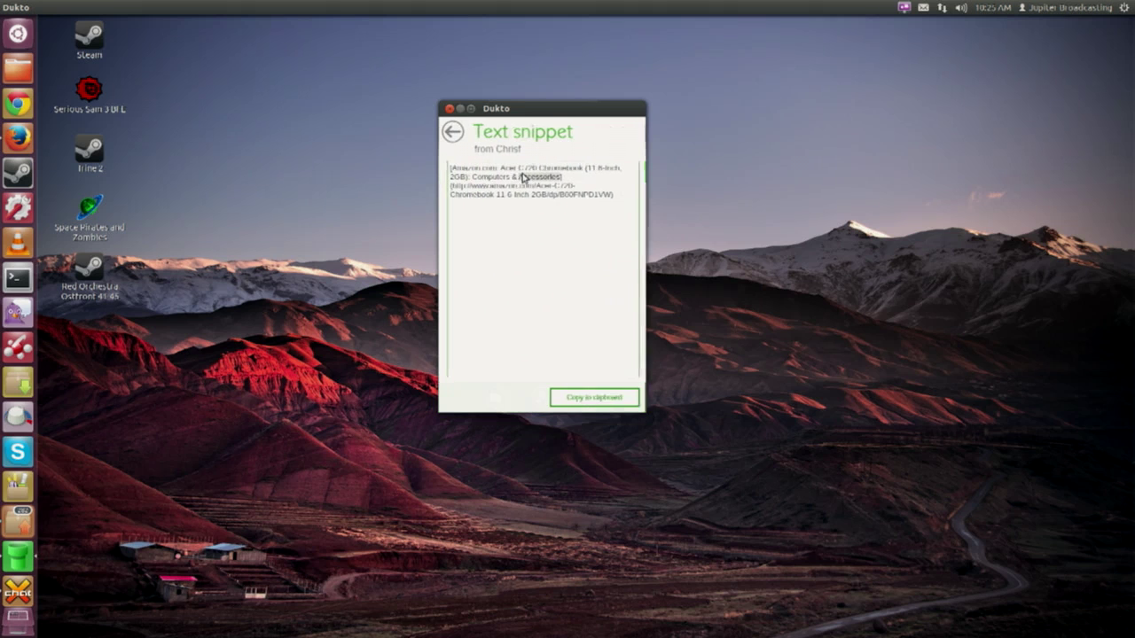
pyautogui.click(618, 404)
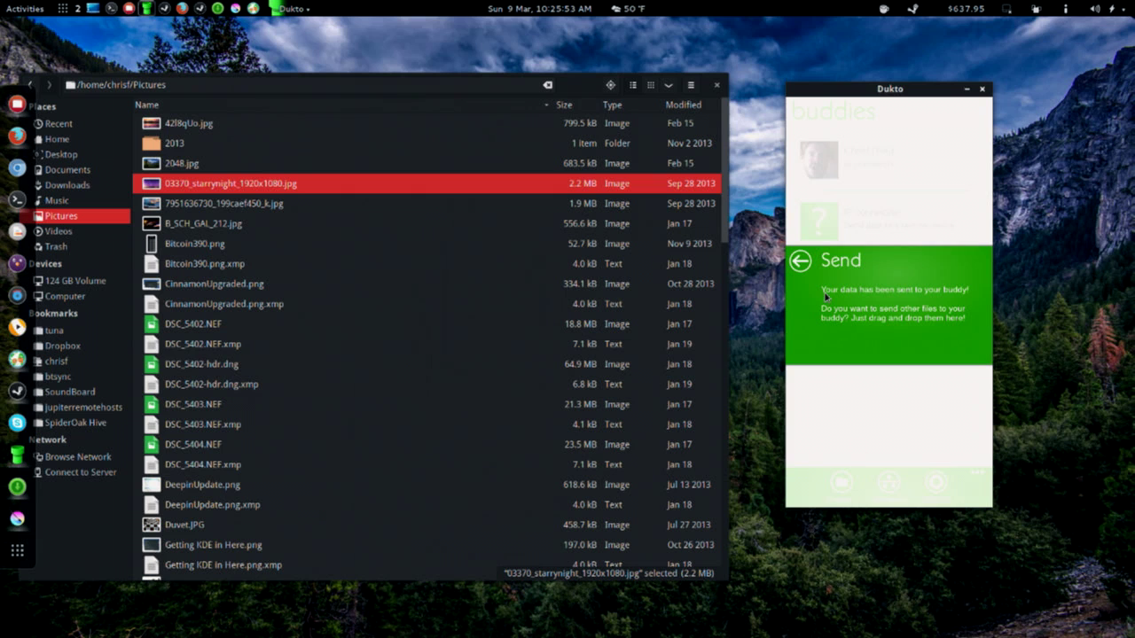
# Step: Send B_SCH_GAL_212.jpg to Studio and open the received file on the receiving computer
pyautogui.click(182, 227)
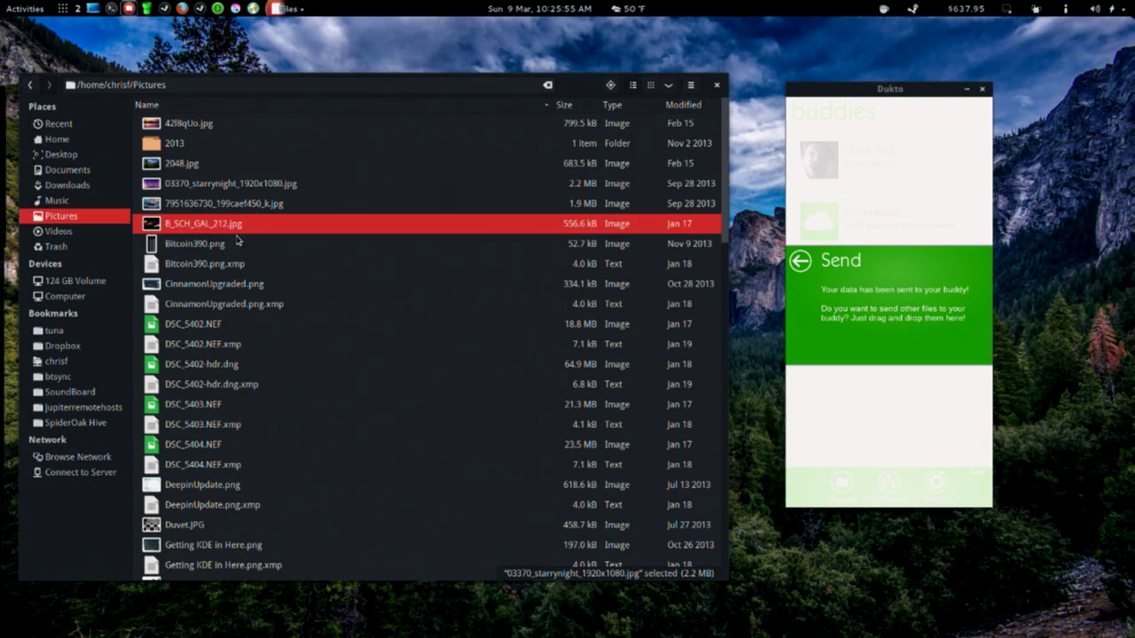
pyautogui.moveTo(165, 227); pyautogui.dragTo(925, 288)
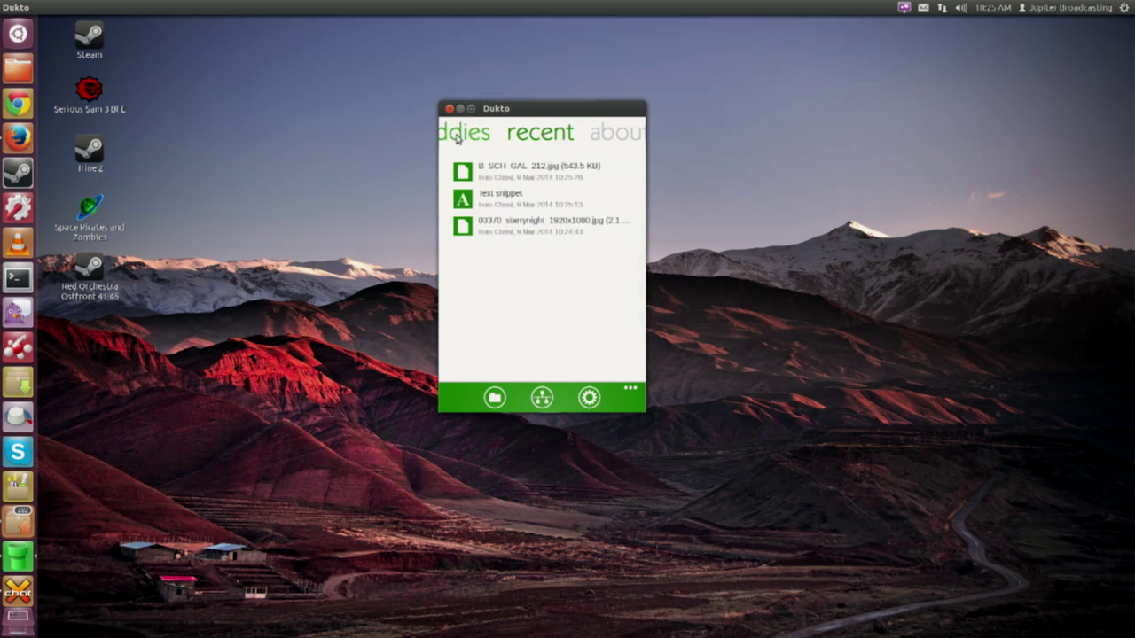
pyautogui.click(541, 170)
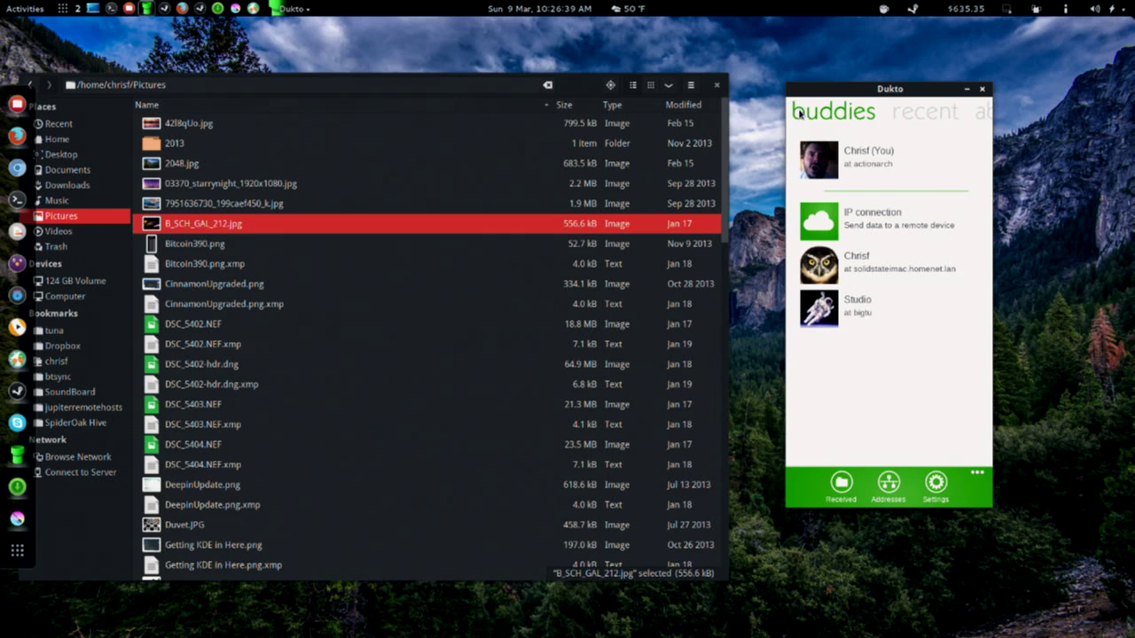
# Step: View the destination and send options for Dukto's IP connection, and return to the buddies list
pyautogui.click(933, 229)
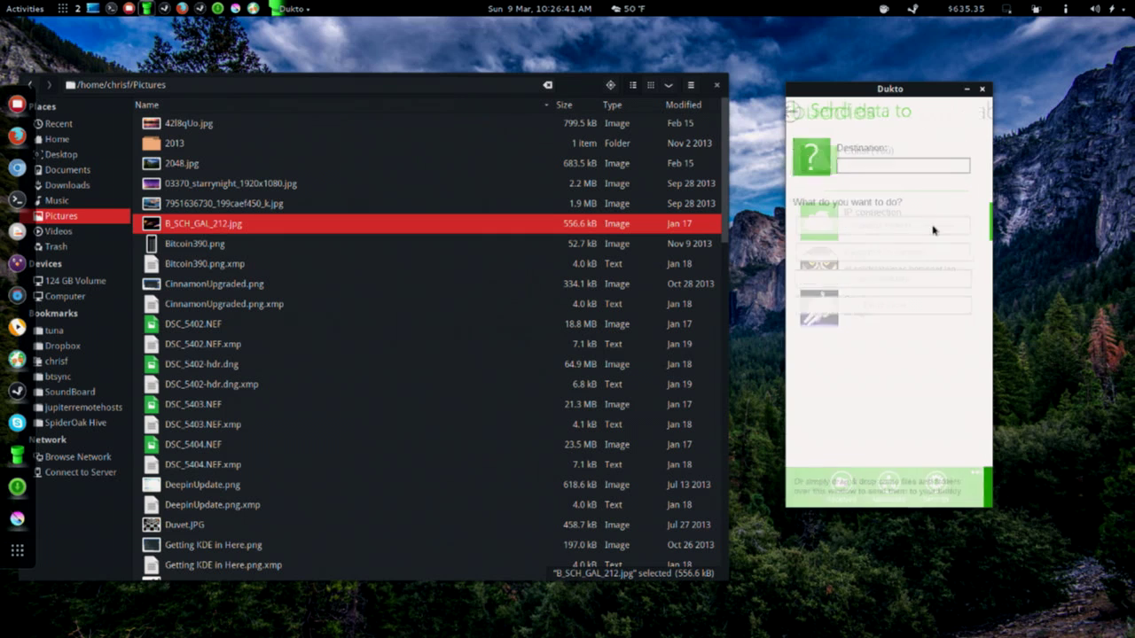
pyautogui.click(800, 114)
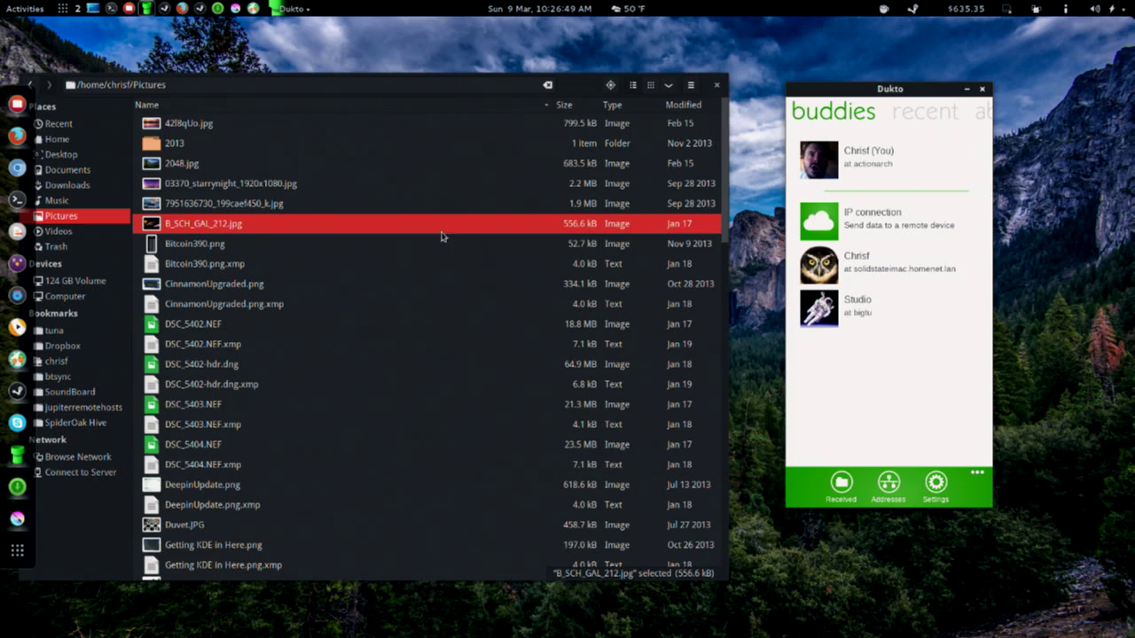
pyautogui.click(284, 284)
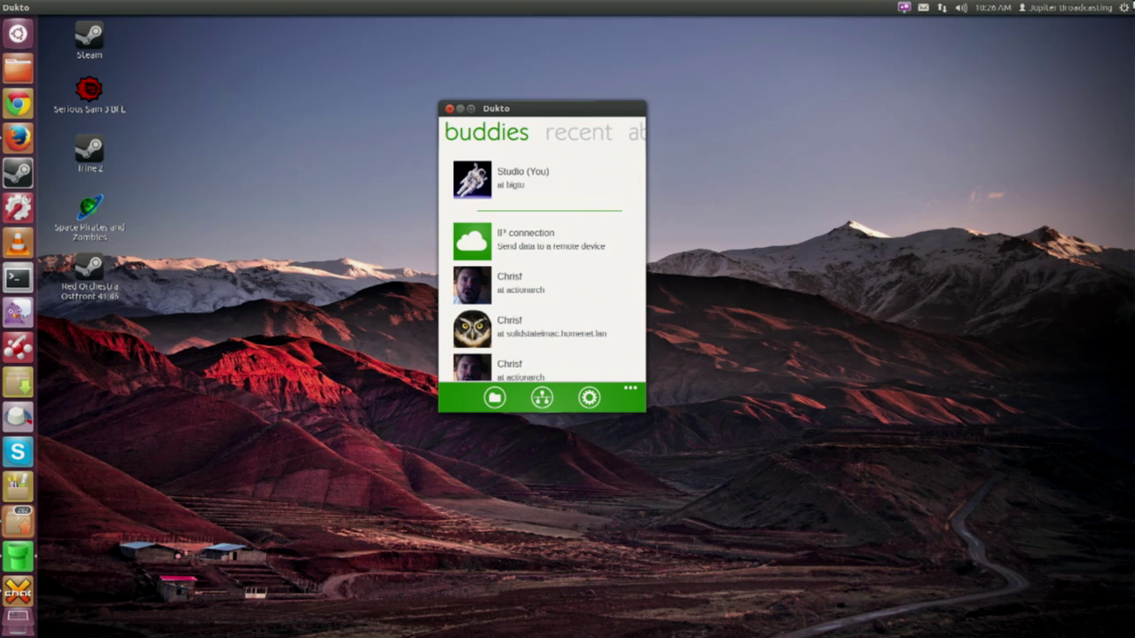
# Step: Maximize the Dukto window on the receiving computer and restore it to its normal size
pyautogui.doubleClick(511, 109)
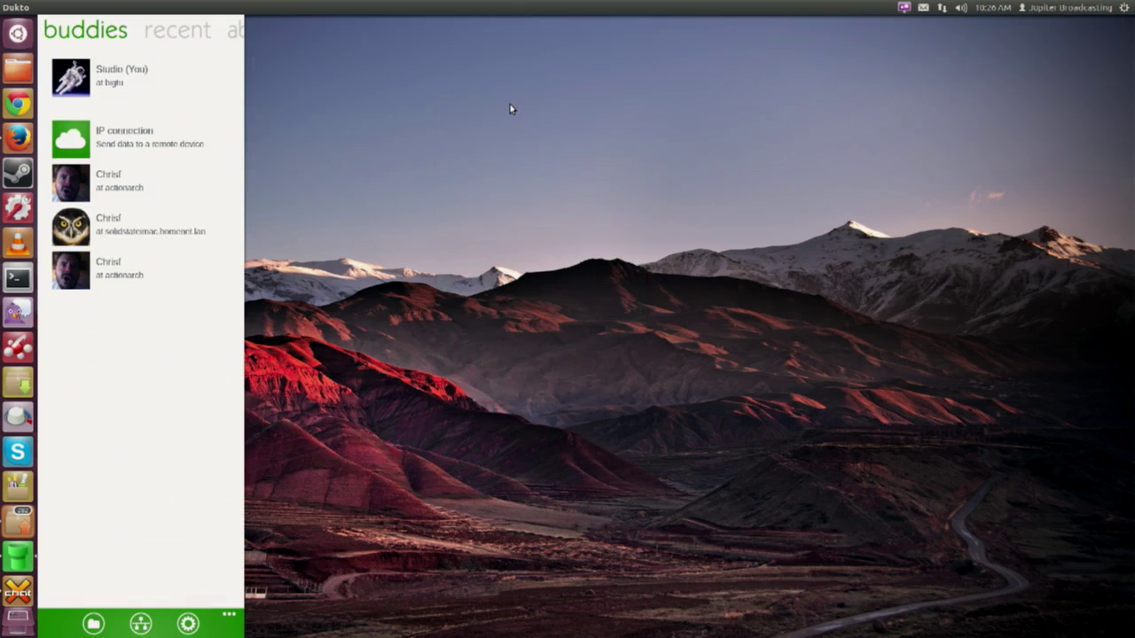
pyautogui.doubleClick(64, 5)
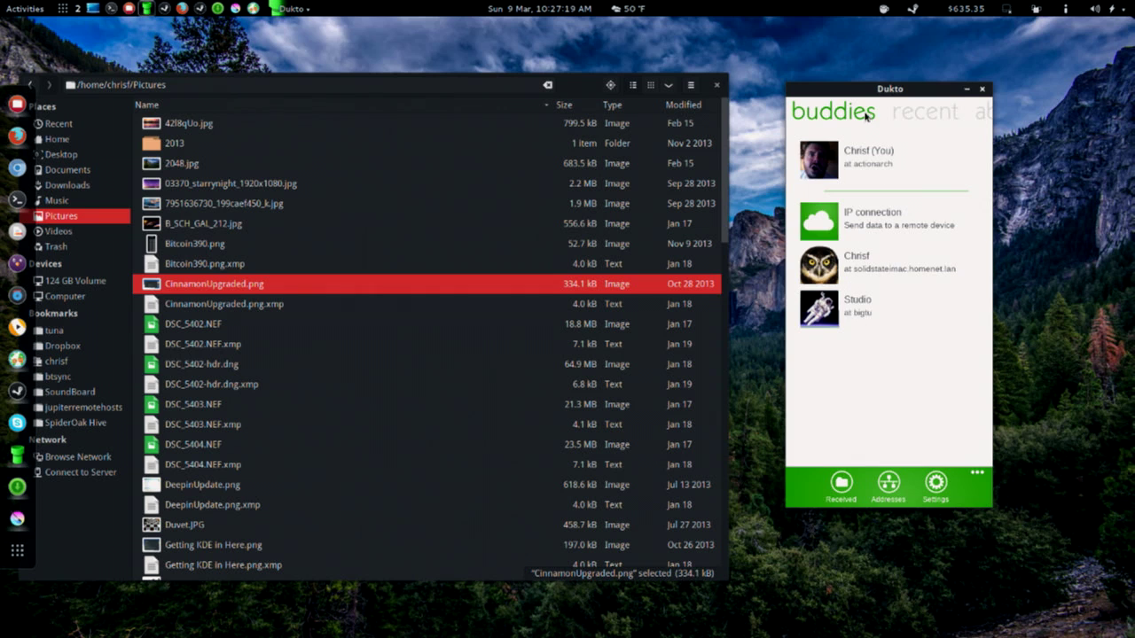
# Step: Move the Dukto window away from the file manager, and bring up Dukto on the receiving computer
pyautogui.moveTo(901, 96); pyautogui.dragTo(1008, 76)
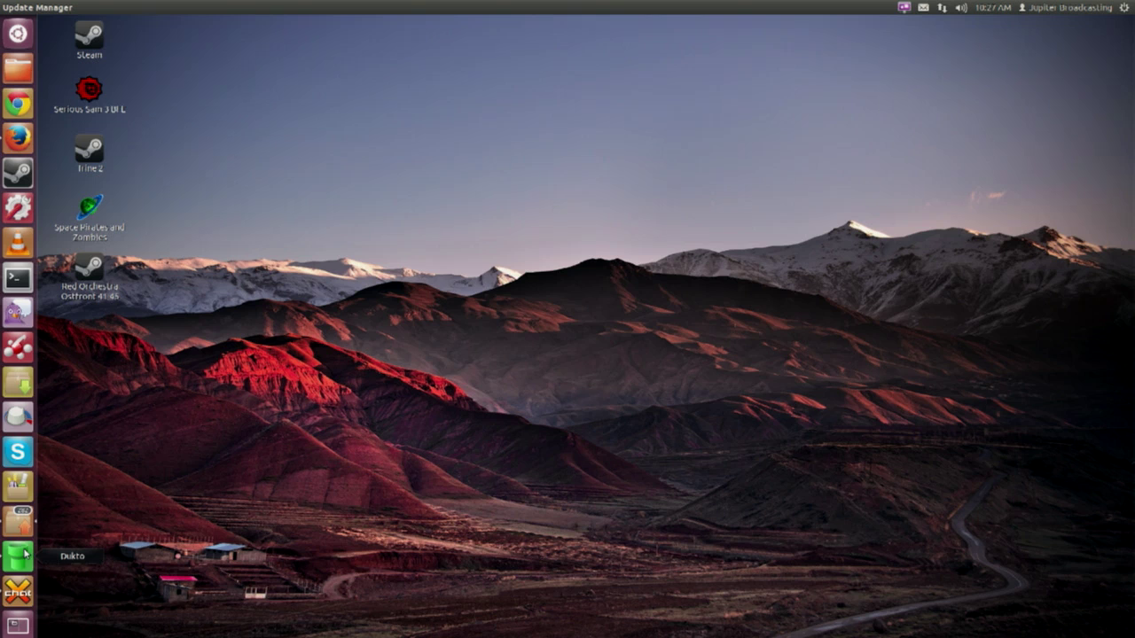
pyautogui.click(19, 556)
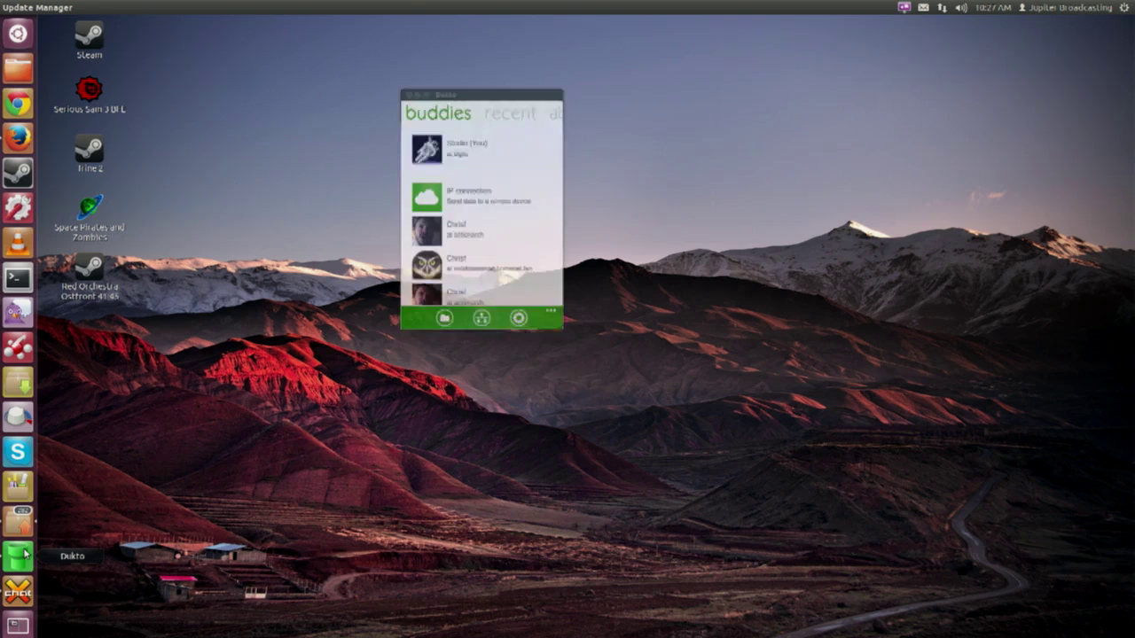